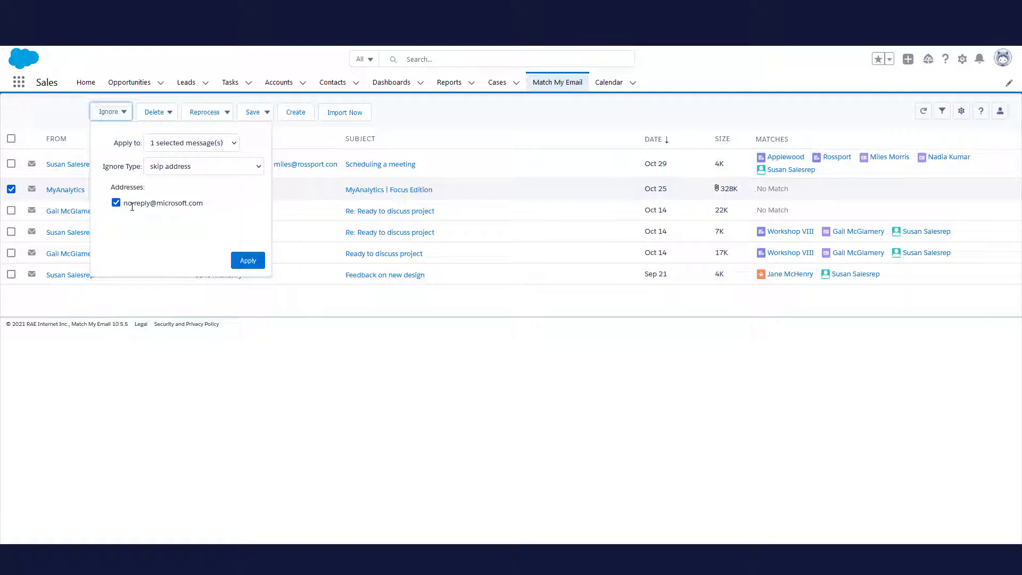
Switch the MyAnalytics message's Ignore Type to 'skip email containing address' and apply it
click(205, 170)
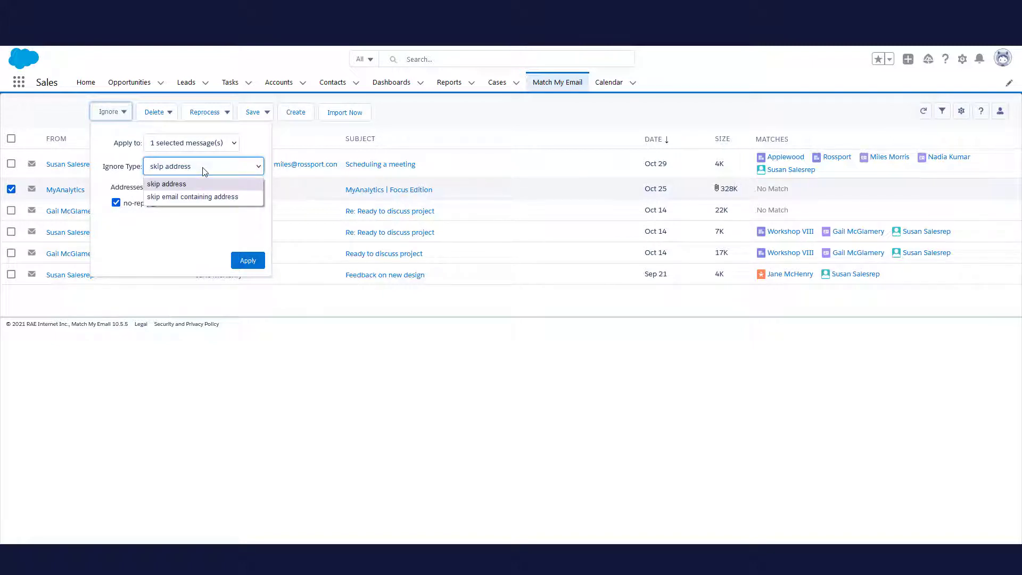
click(205, 197)
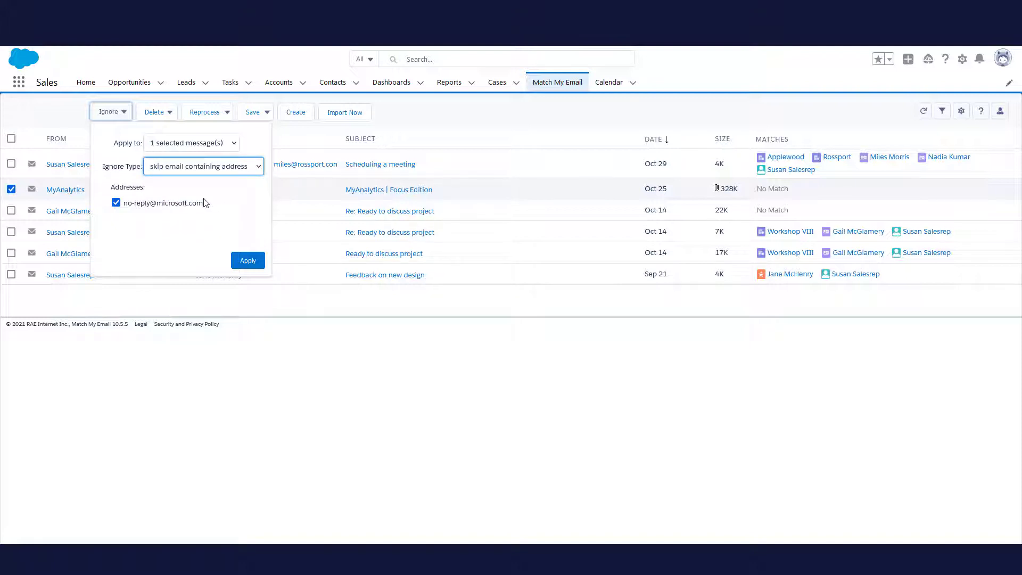
click(249, 262)
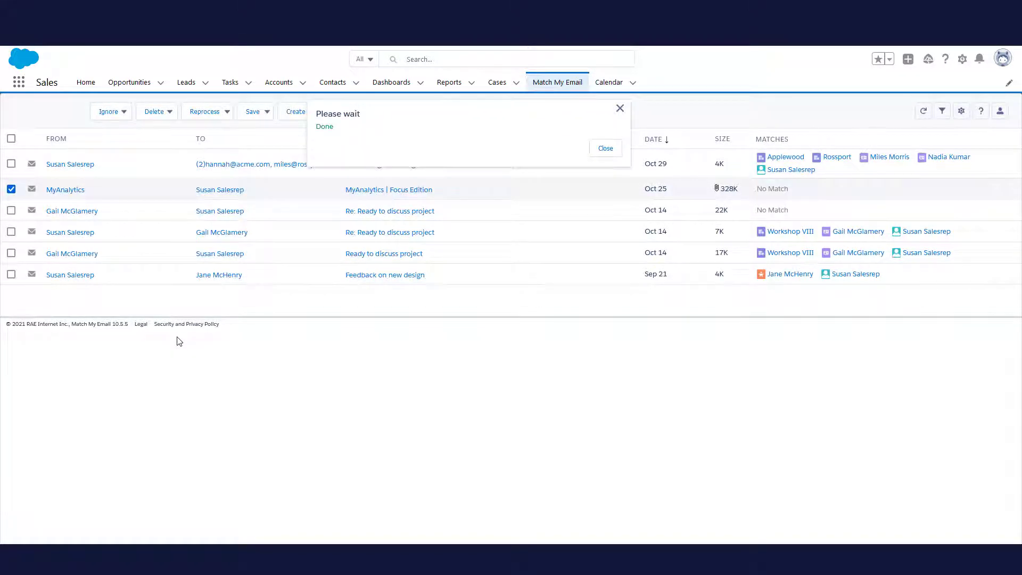
click(605, 148)
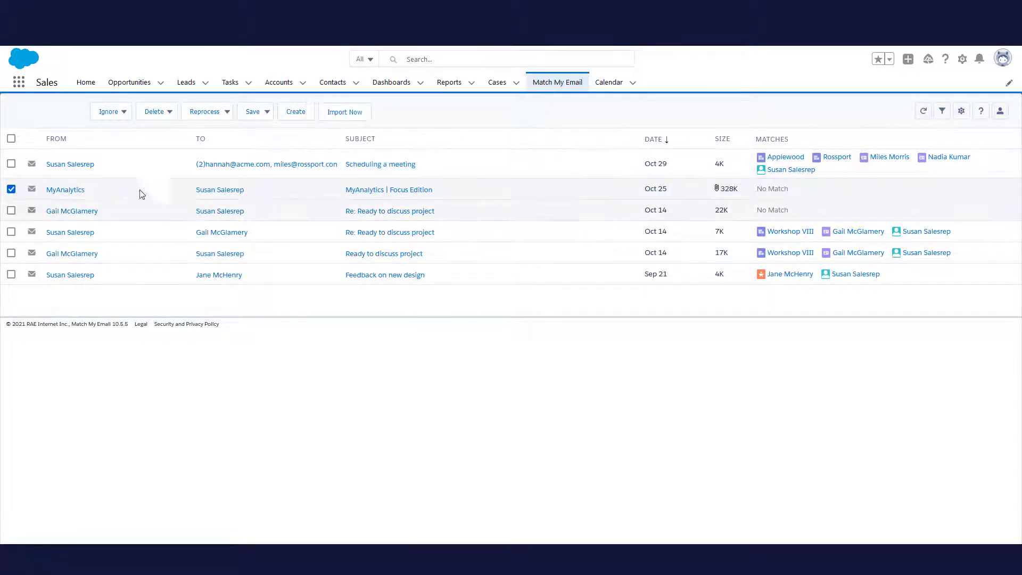
Run Import Now, then reprocess the MyAnalytics email from its No Match status link
click(12, 190)
click(778, 196)
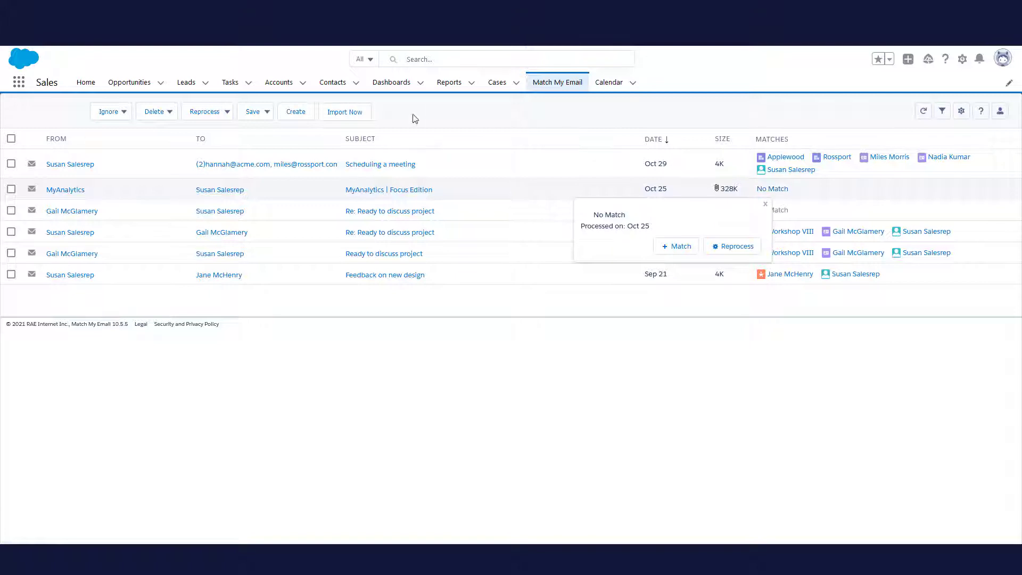
click(344, 112)
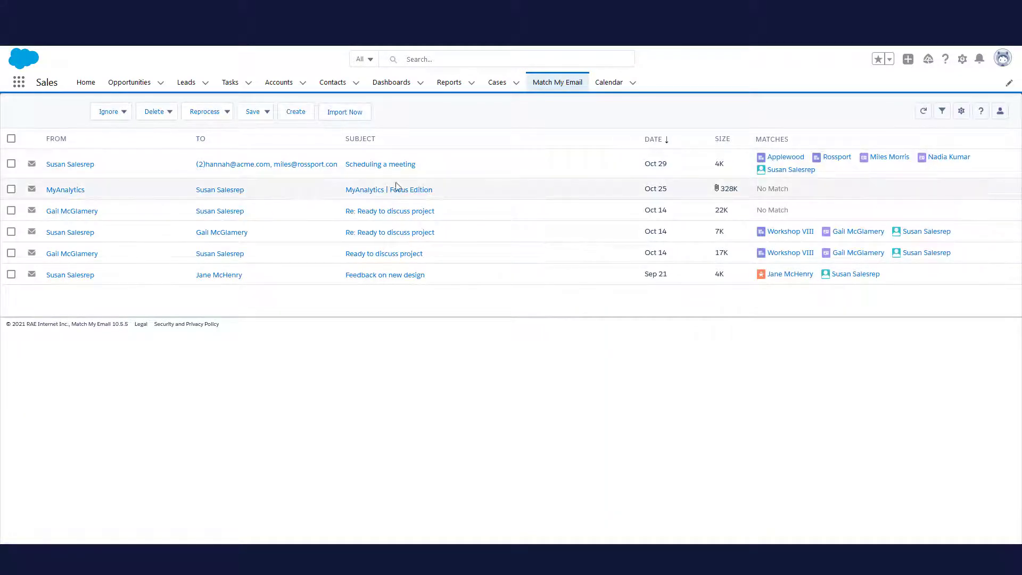
click(780, 190)
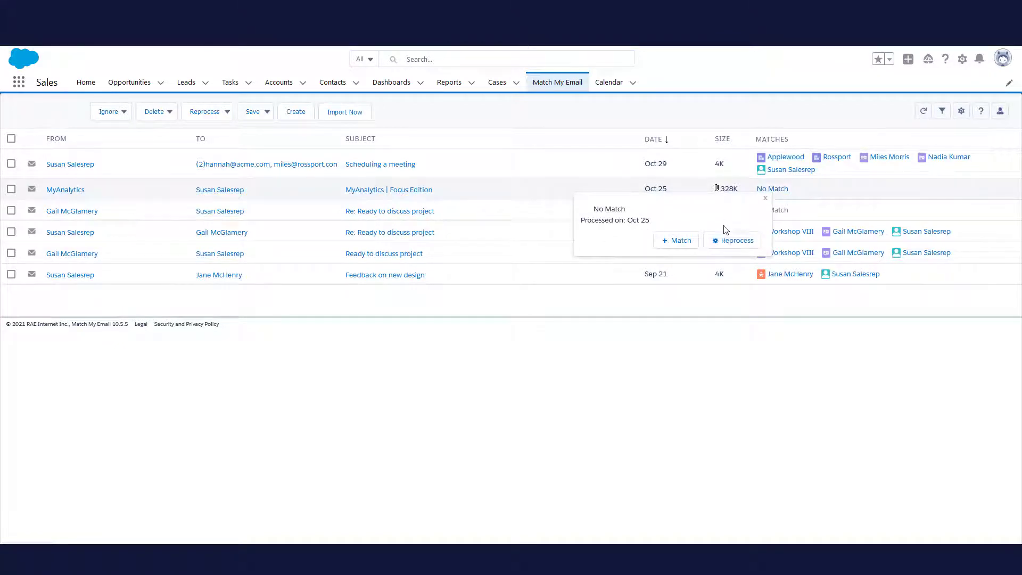
click(728, 242)
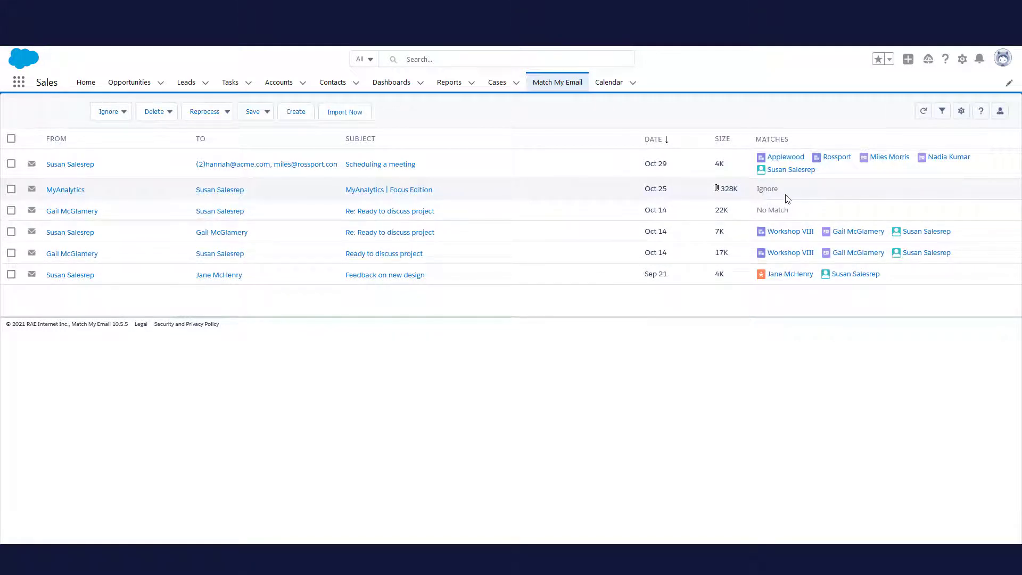
Open the Control Panel from the Settings gear and view its Ignores list
click(960, 112)
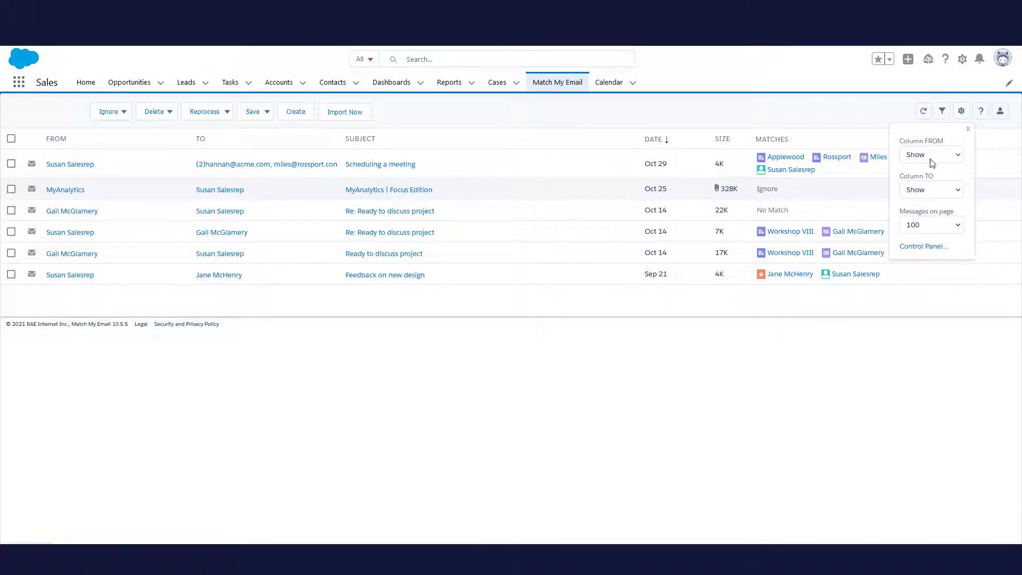
click(917, 246)
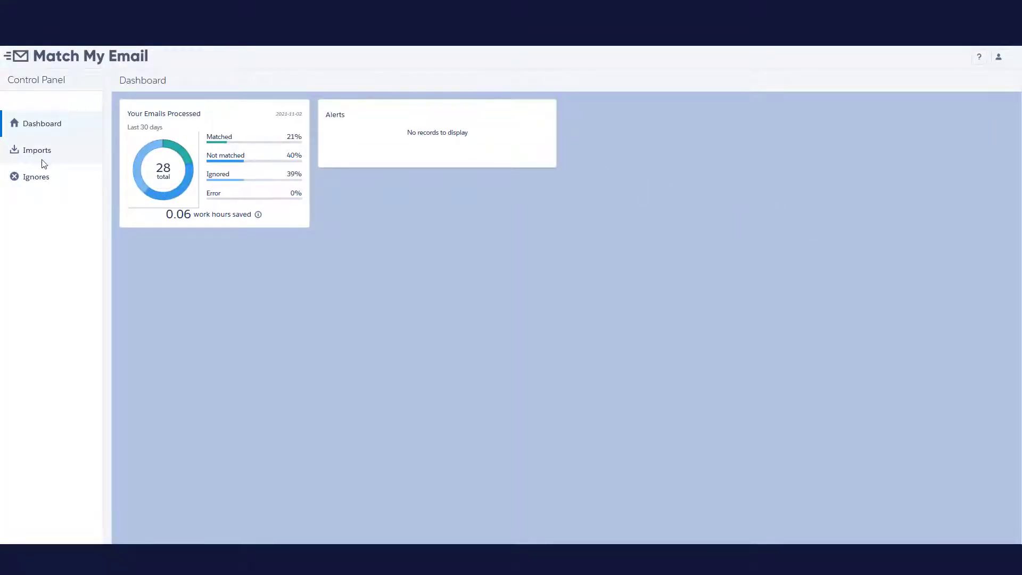
click(42, 178)
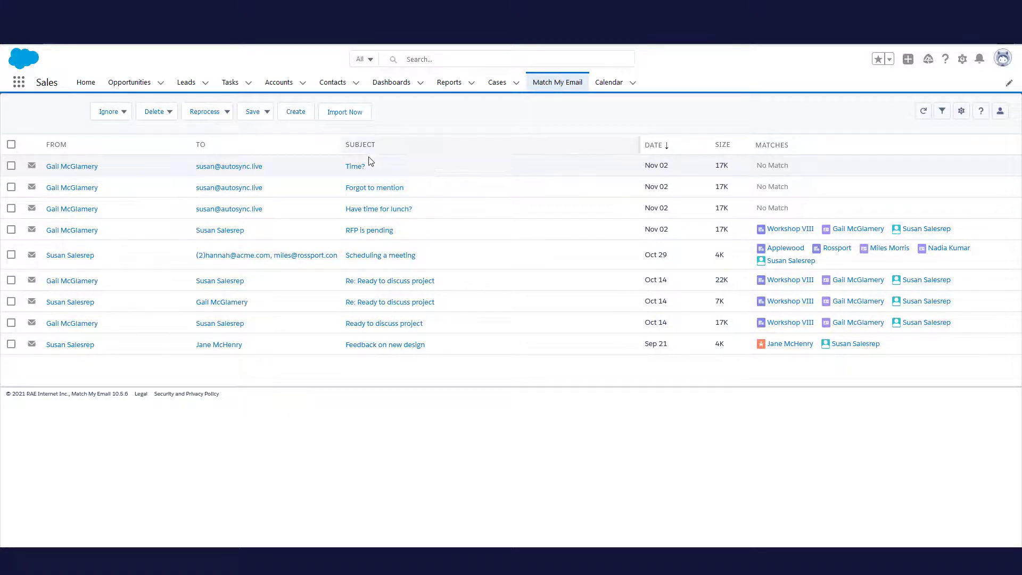
Select the 'Time?' message and set its Ignore Type to 'skip email containing address'
click(357, 167)
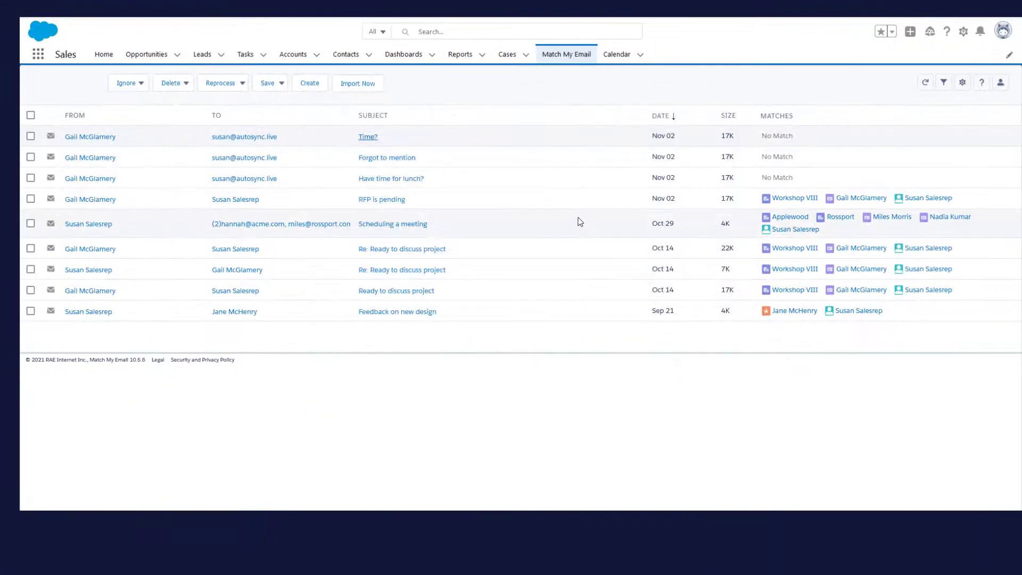
click(31, 136)
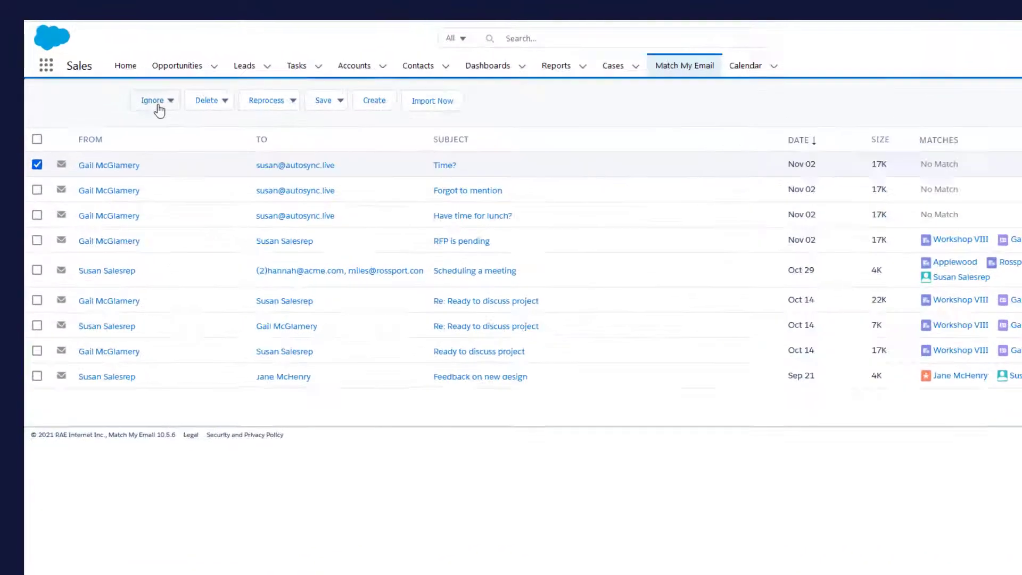
click(156, 102)
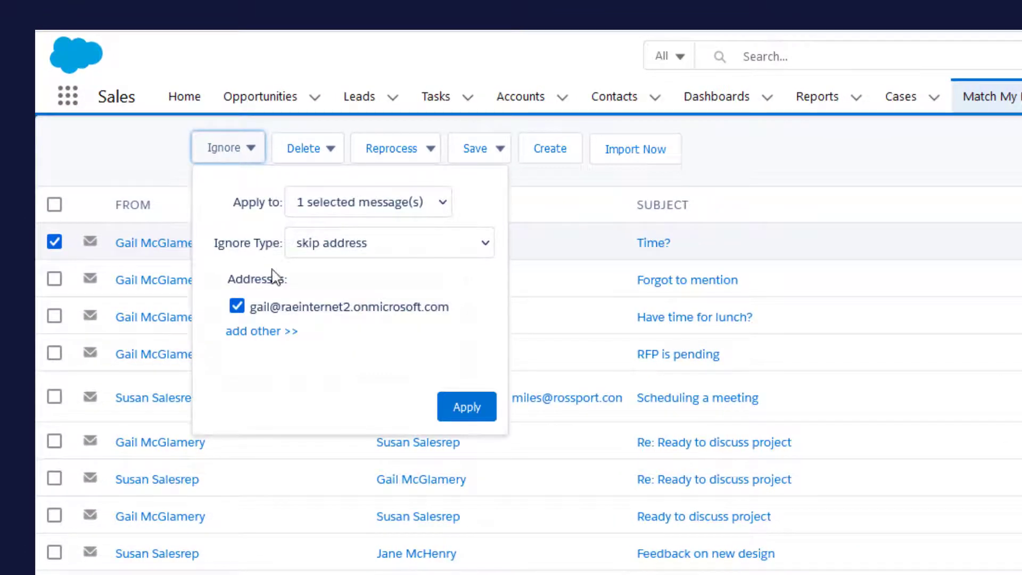
click(334, 244)
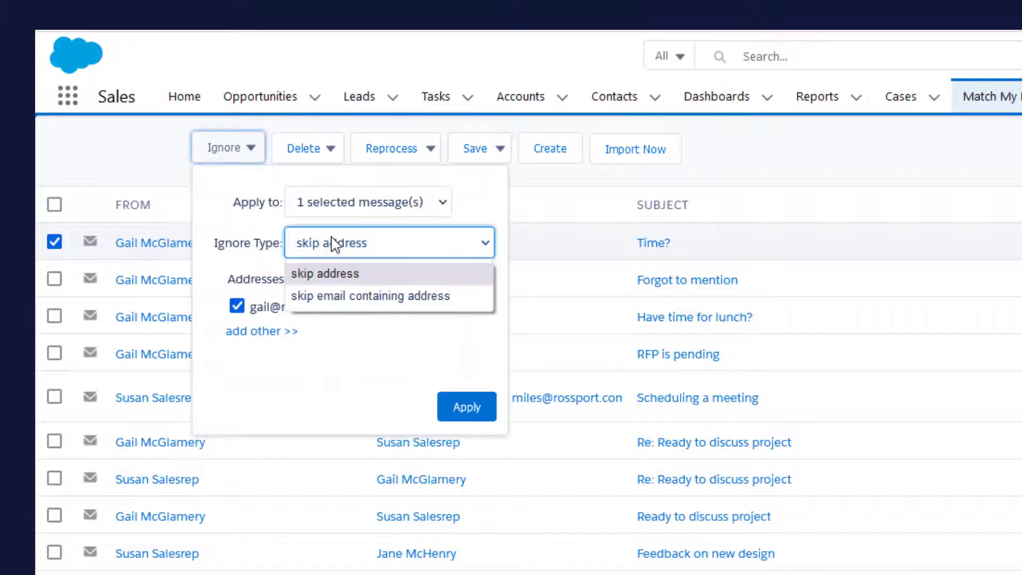
click(351, 297)
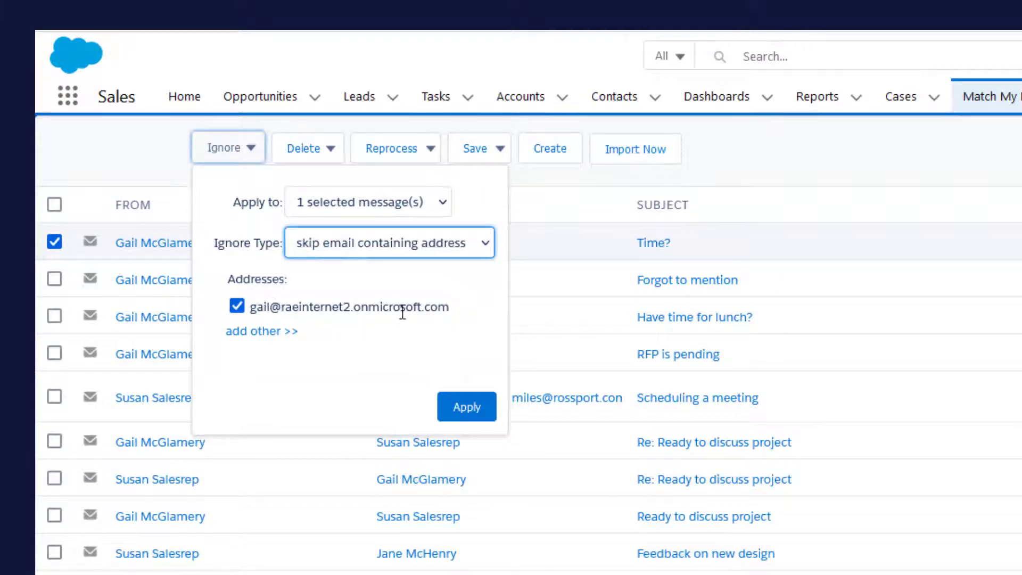
Add the message's other addresses except your own to the ignore and apply it
click(269, 332)
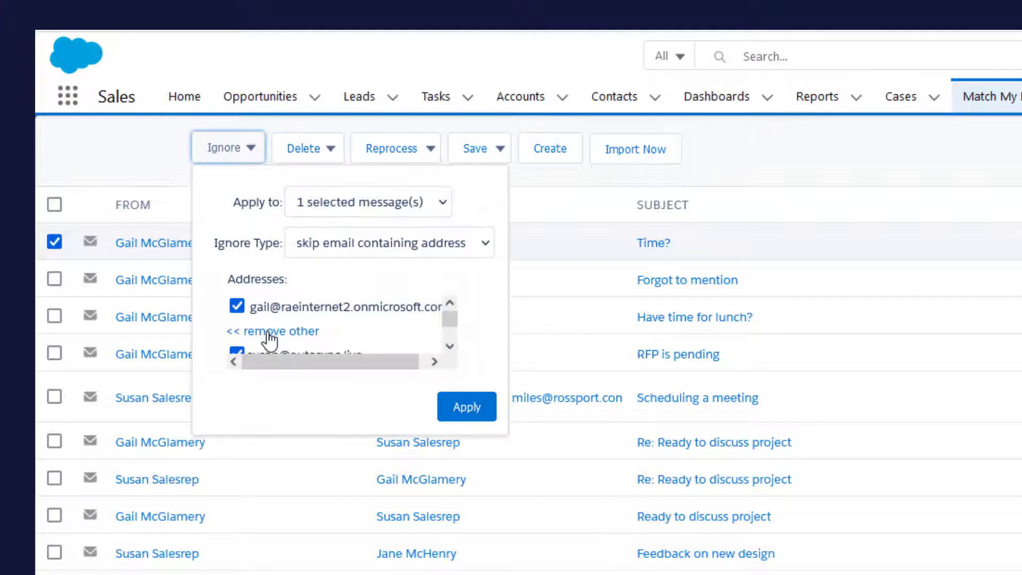
click(450, 346)
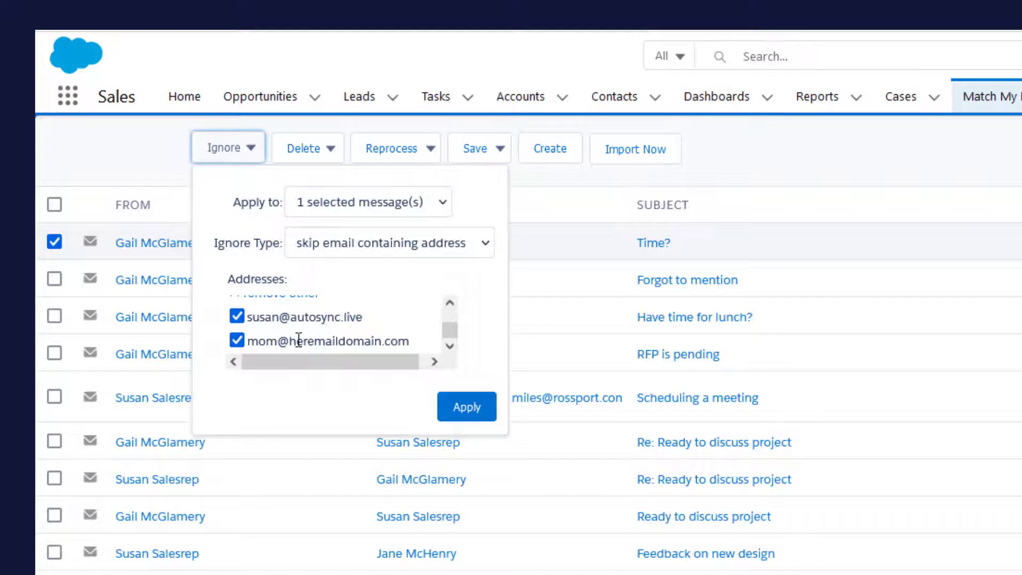
click(238, 318)
click(467, 408)
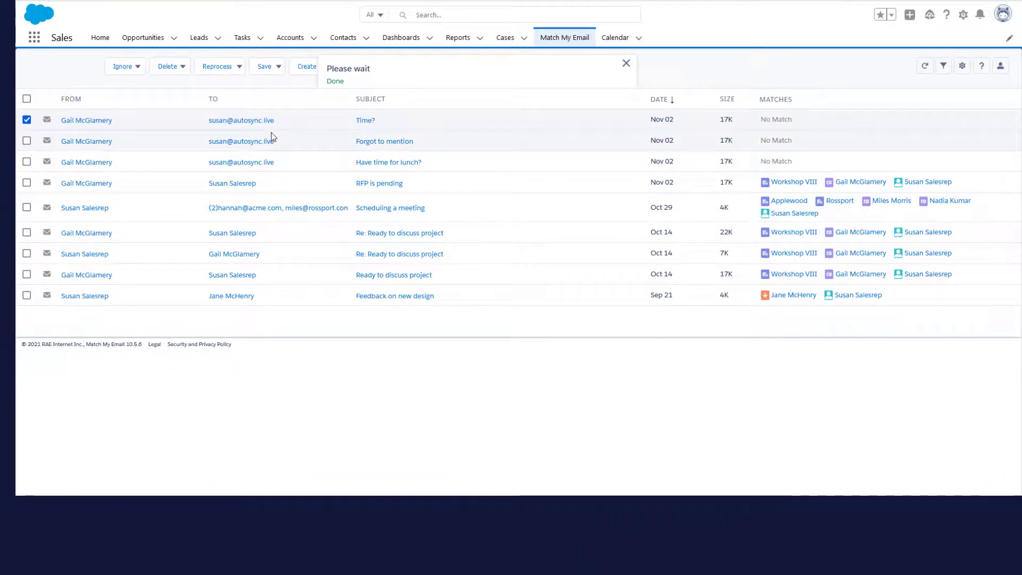
click(26, 120)
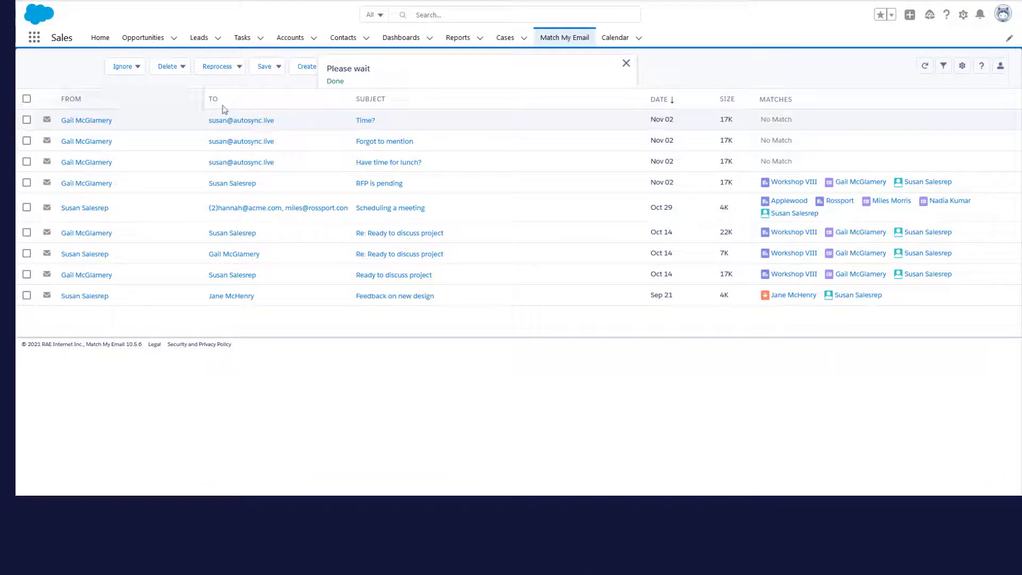
click(626, 64)
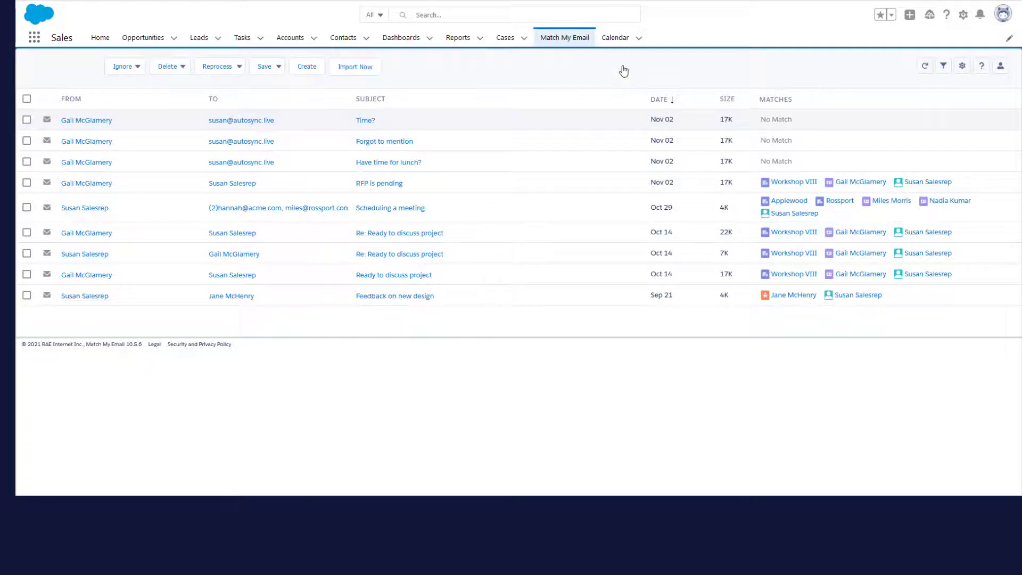
Go through the gear menu's Control Panel to the Ignores sidebar list
click(963, 67)
click(933, 200)
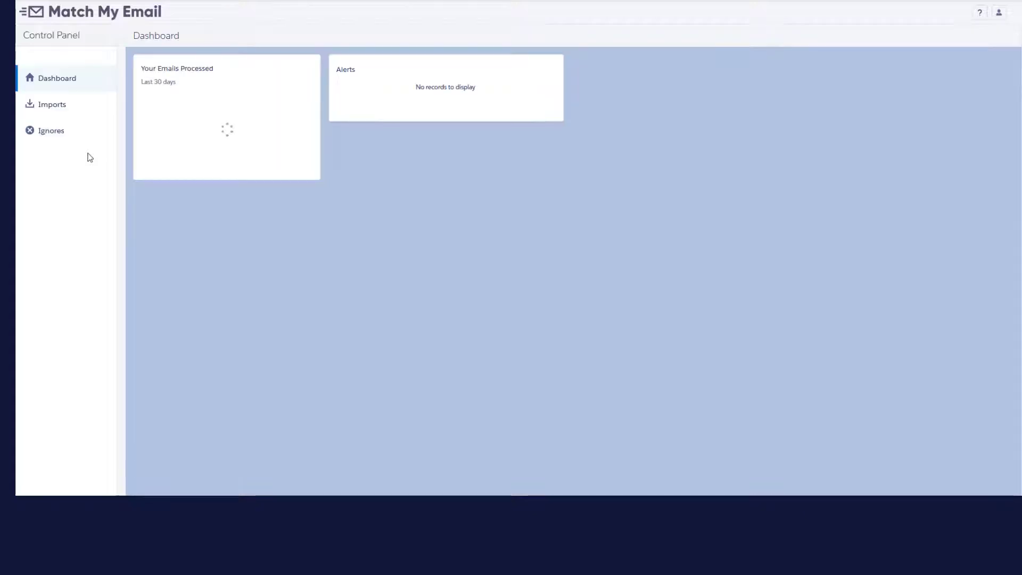
click(57, 137)
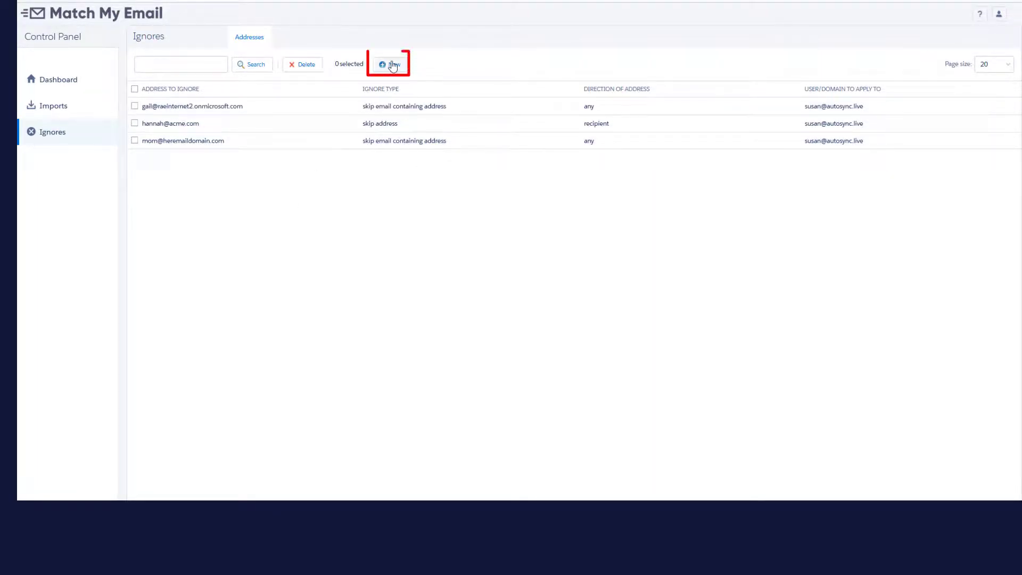
Create and save a 'skip address' sender ignore entry for an acme.com e-mail address
click(393, 65)
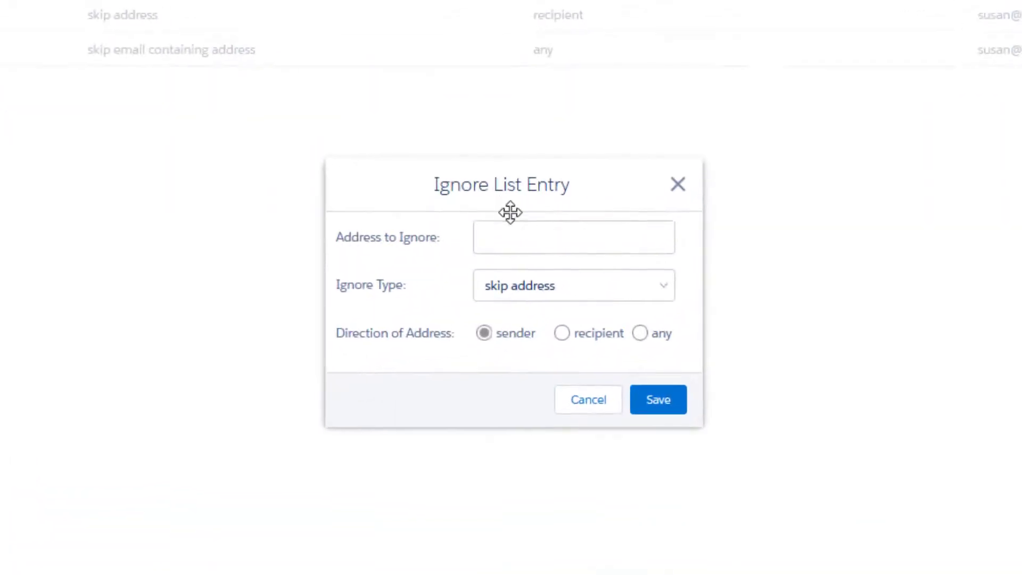
click(526, 232)
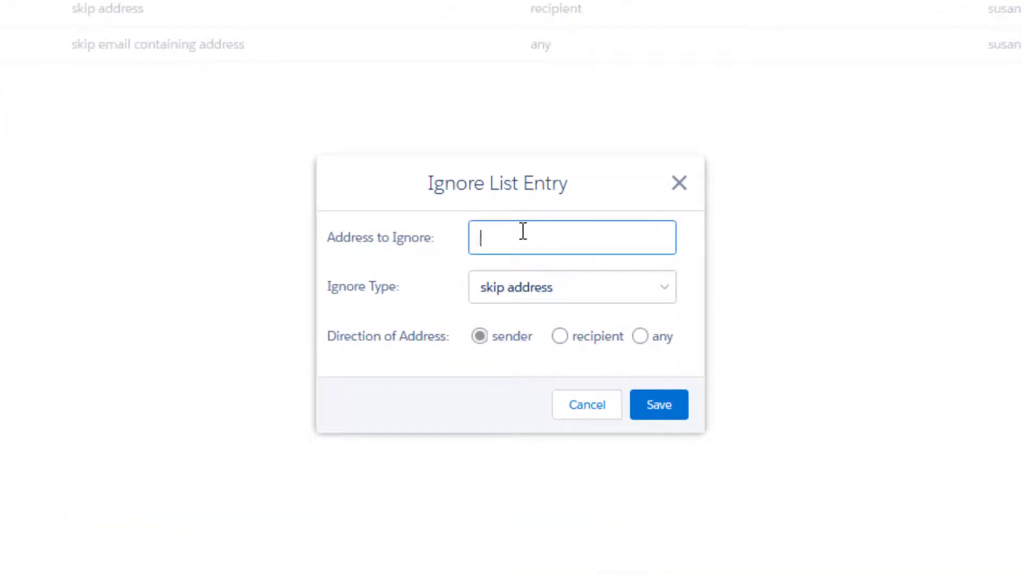
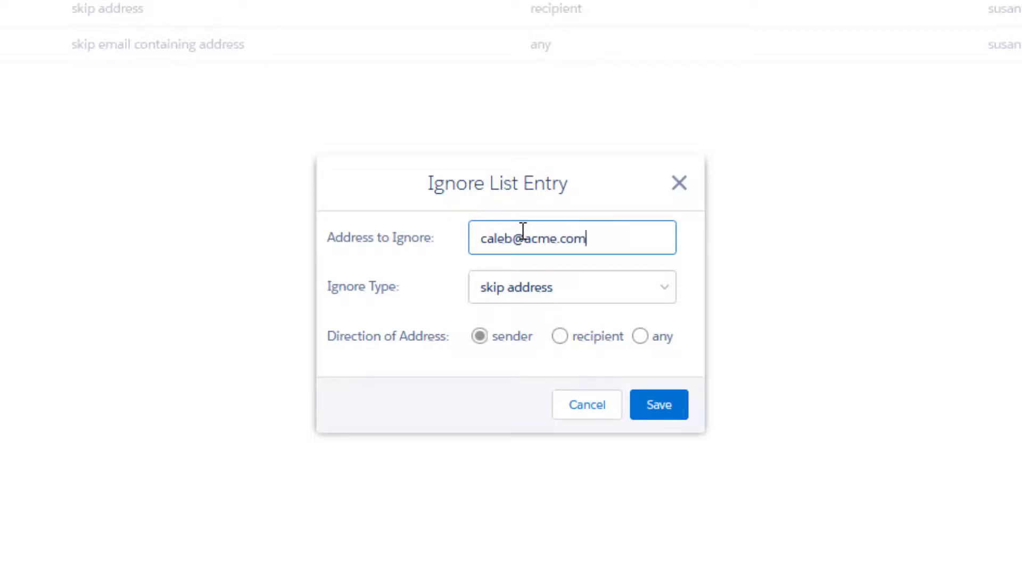
click(539, 290)
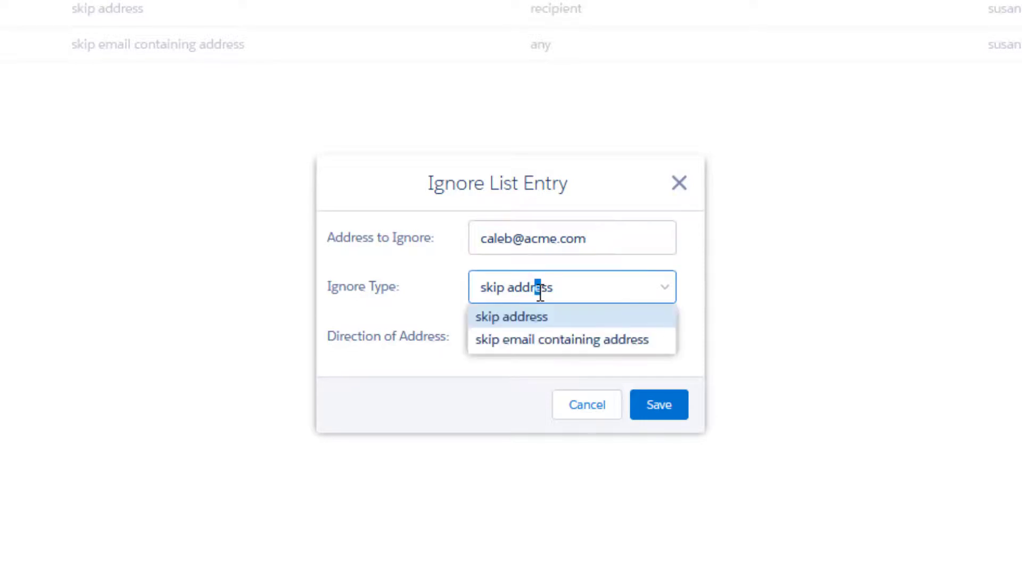
click(558, 319)
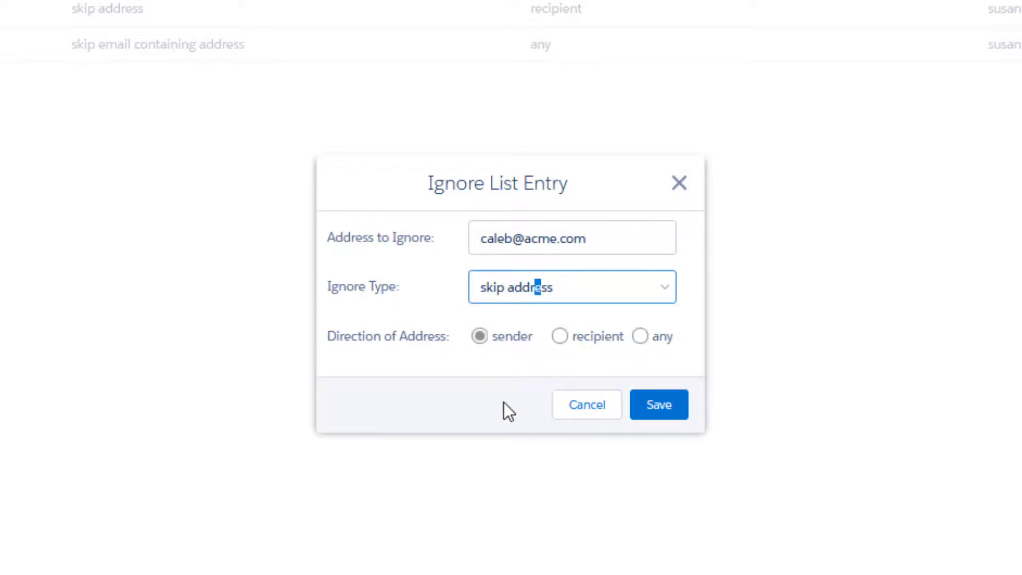
click(663, 413)
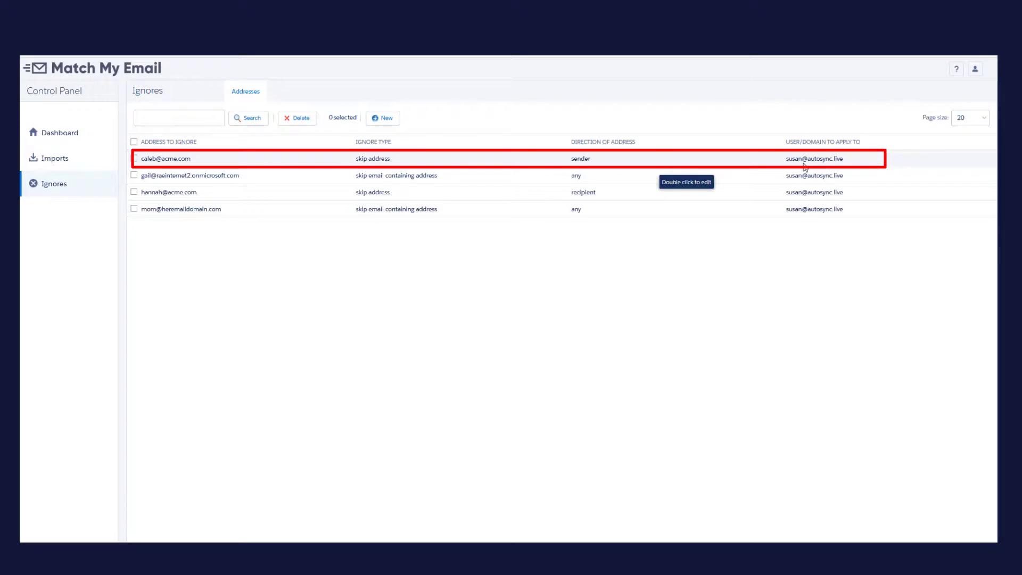
Create a new ignore entry with newcompany.com as Address to Ignore and save it
click(385, 118)
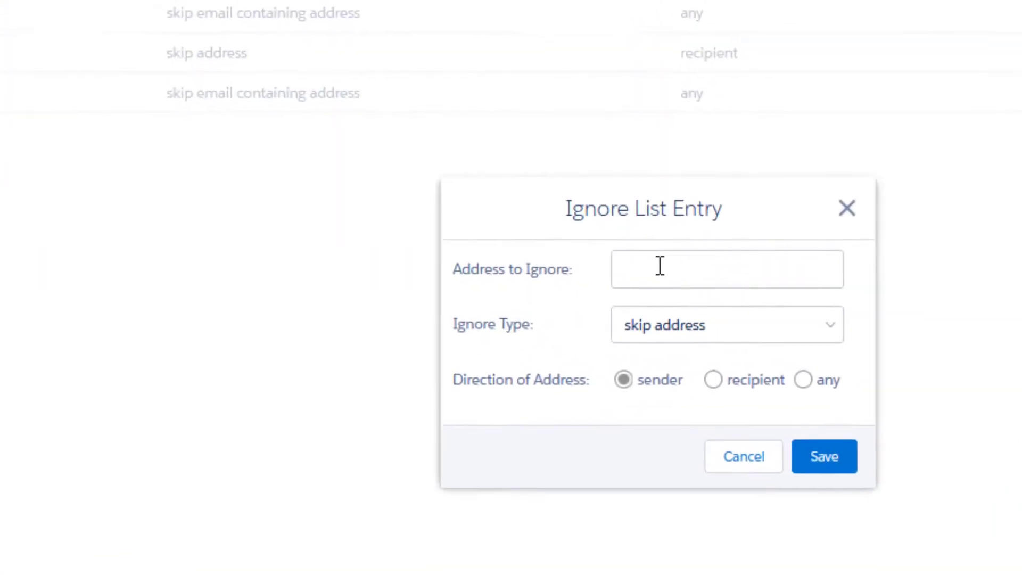
click(663, 268)
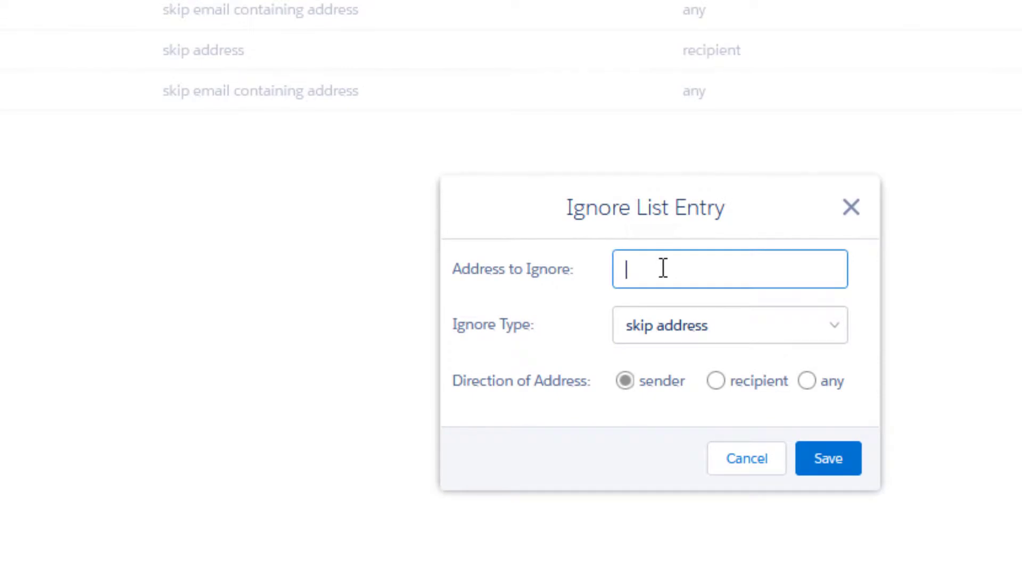
text(newcompany)
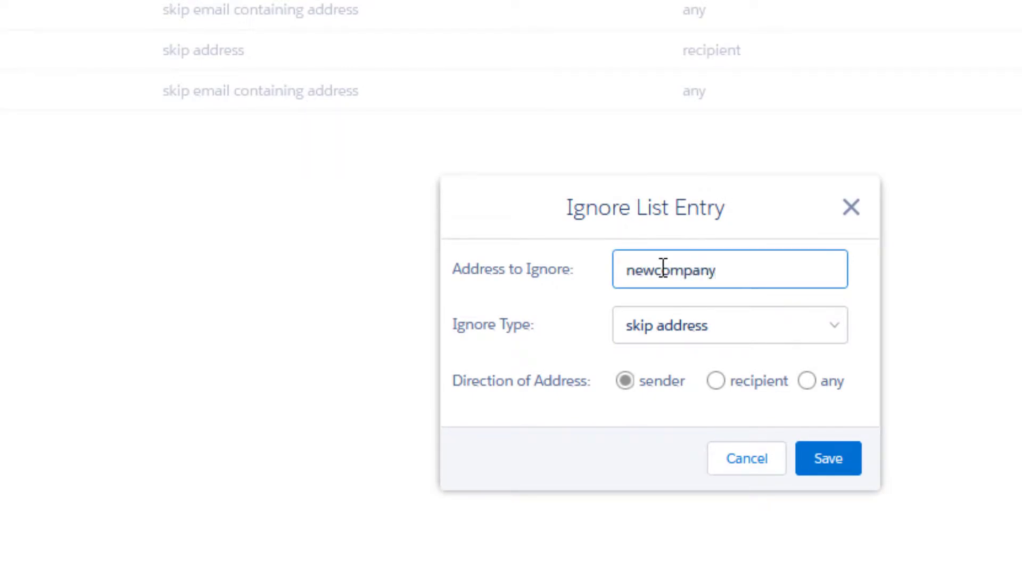
text(.com)
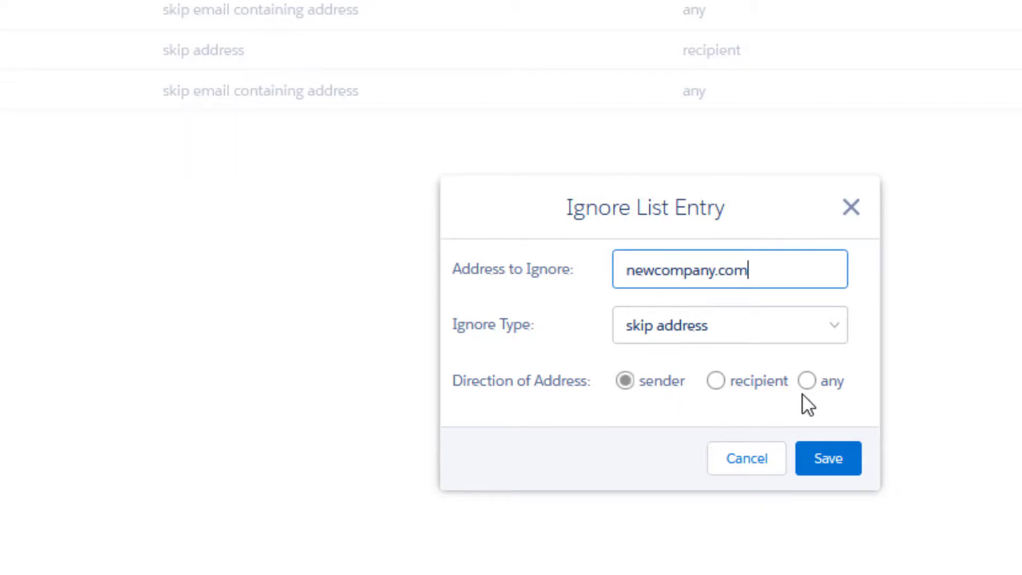
click(828, 462)
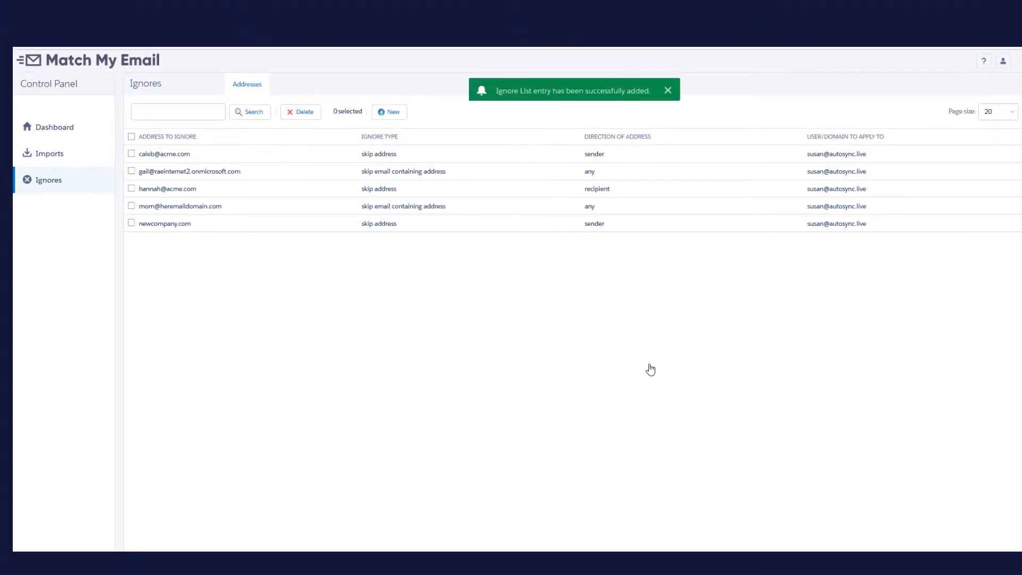